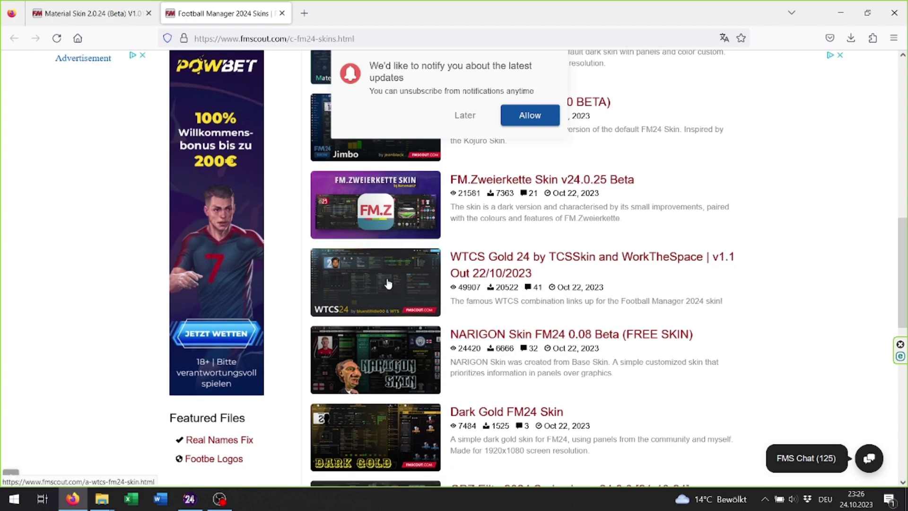
# Look through the Material Skin 2.0.24 download page on FM Scout, examining its screenshots and the installation instructions for FM24.
pyautogui.scroll(-3, 358, 242)
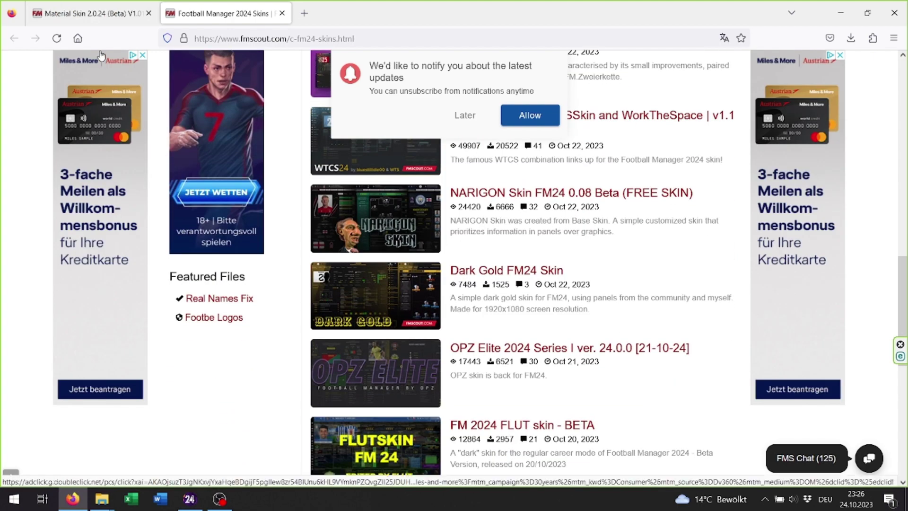
pyautogui.click(100, 13)
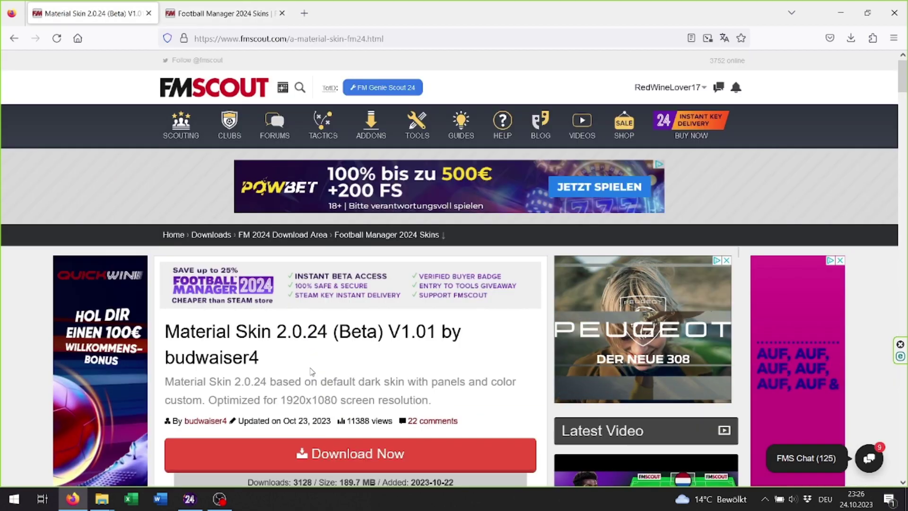
pyautogui.scroll(-6, 310, 372)
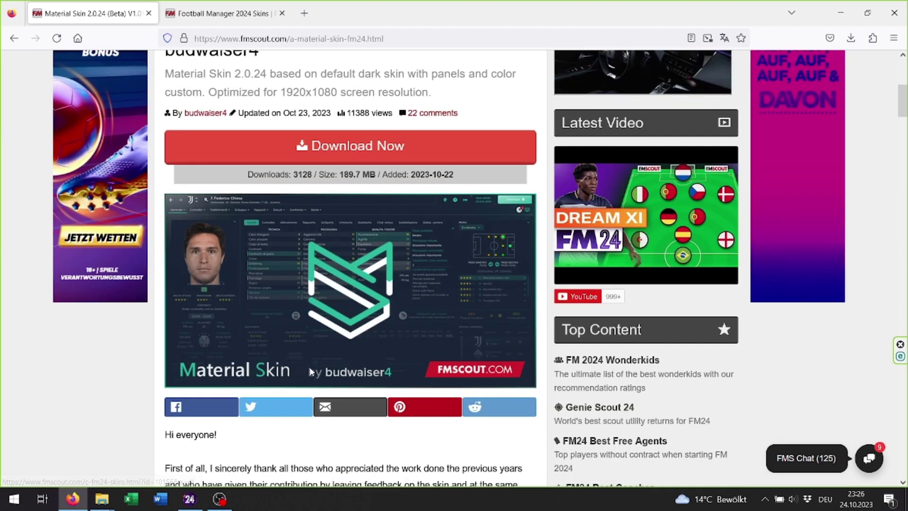
pyautogui.scroll(-10, 310, 367)
pyautogui.scroll(-8, 311, 372)
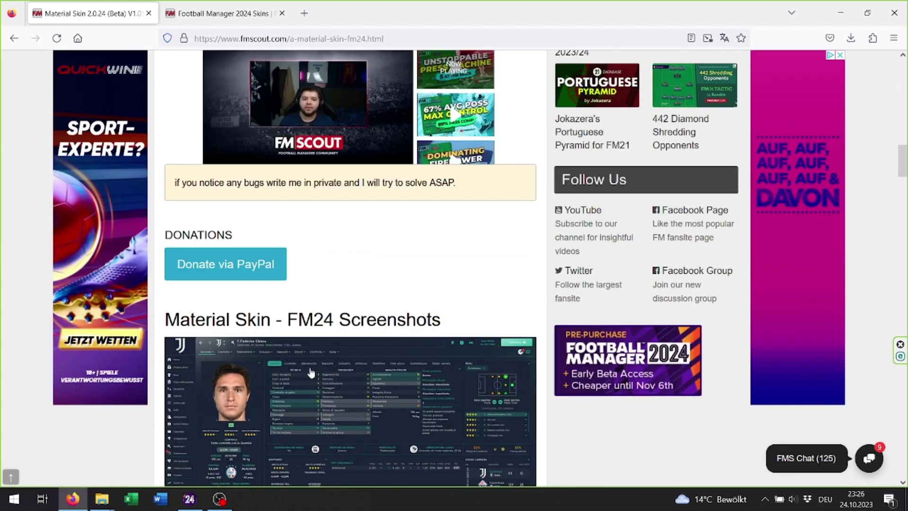
pyautogui.scroll(-3, 311, 373)
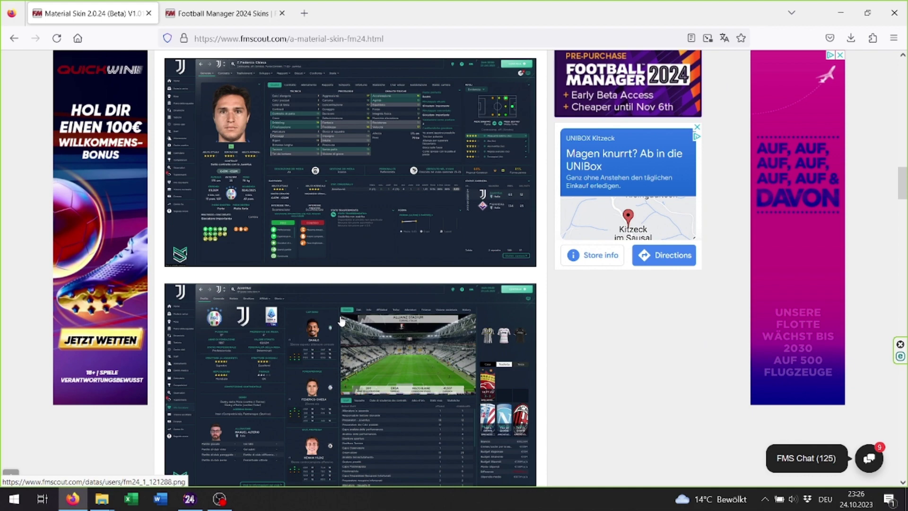
pyautogui.scroll(-4, 341, 322)
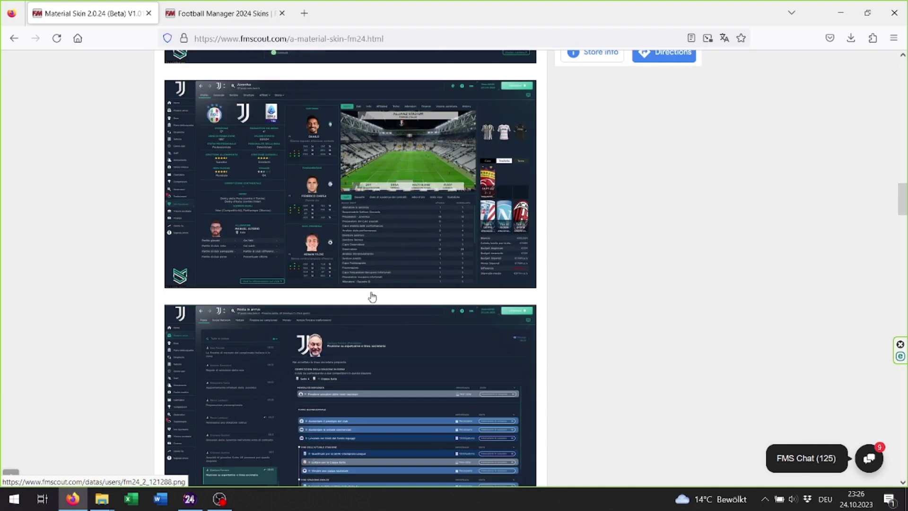
pyautogui.scroll(-3, 372, 297)
pyautogui.scroll(-2, 372, 297)
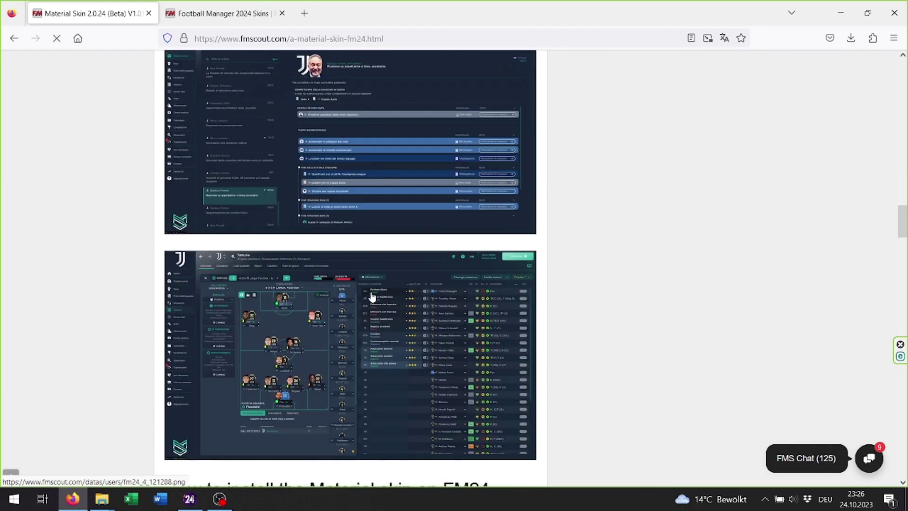
pyautogui.scroll(-3, 372, 297)
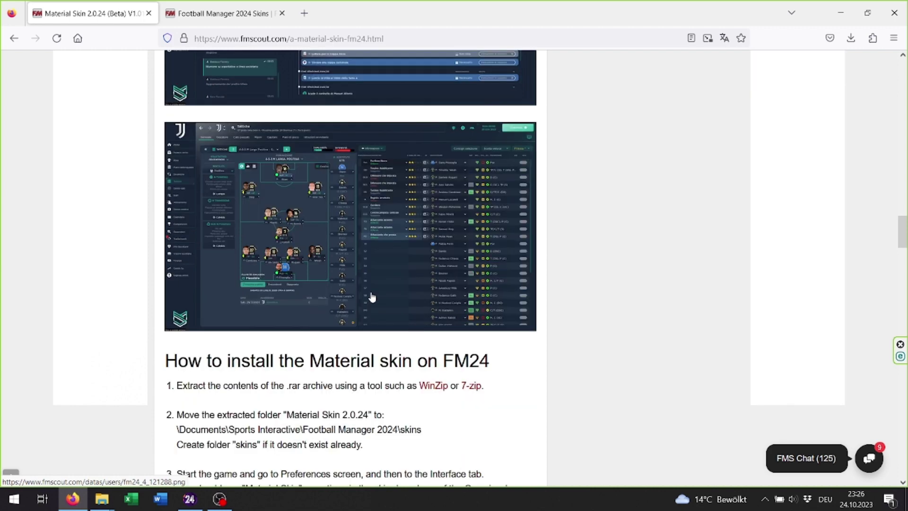
pyautogui.scroll(3, 373, 297)
pyautogui.scroll(-1, 372, 297)
pyautogui.scroll(-5, 373, 297)
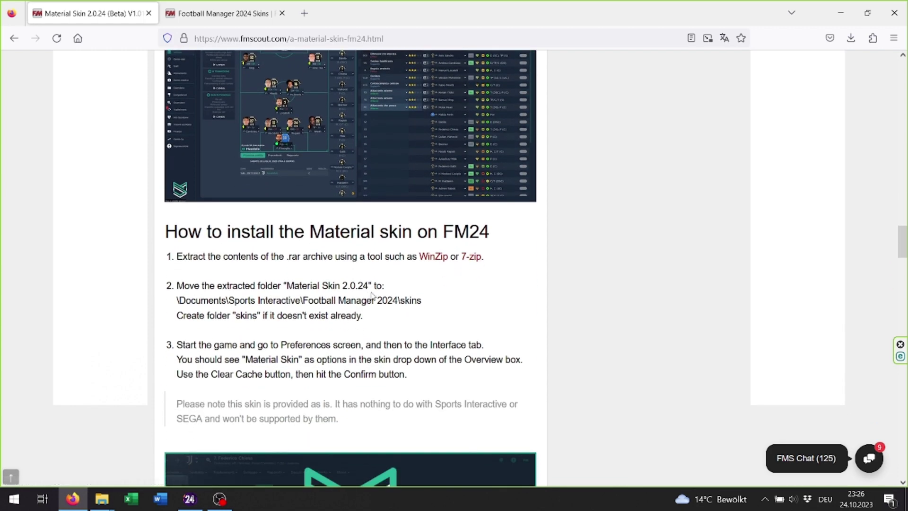
pyautogui.scroll(-1, 372, 297)
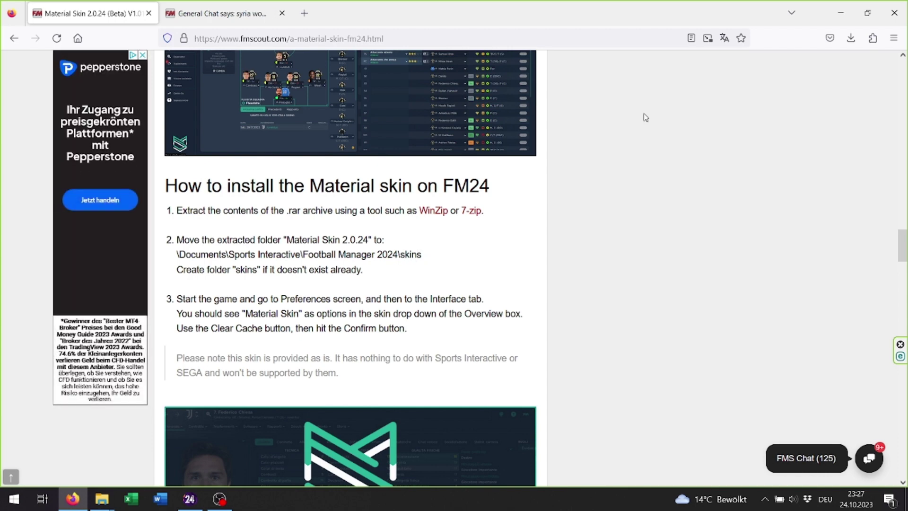
# Switch to File Explorer and open the skins folder inside Sports Interactive\Football Manager 2024.
pyautogui.click(842, 13)
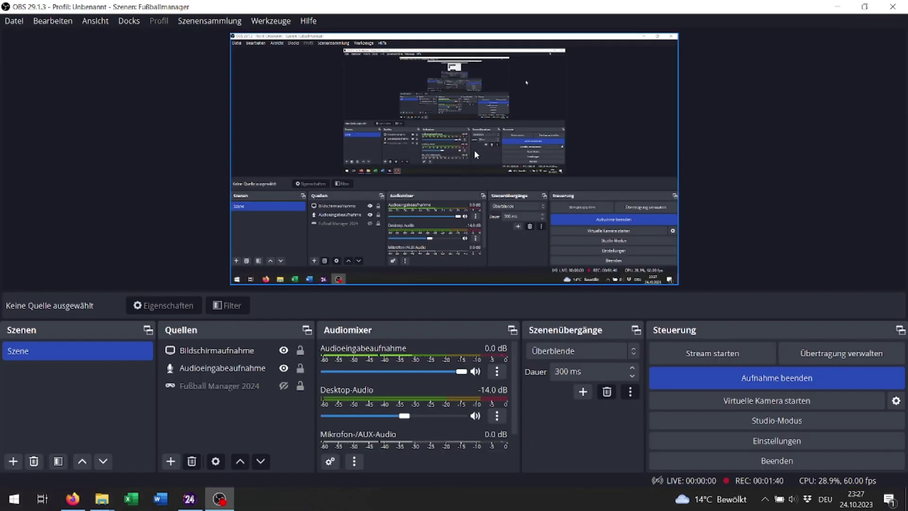
pyautogui.click(100, 498)
pyautogui.click(142, 437)
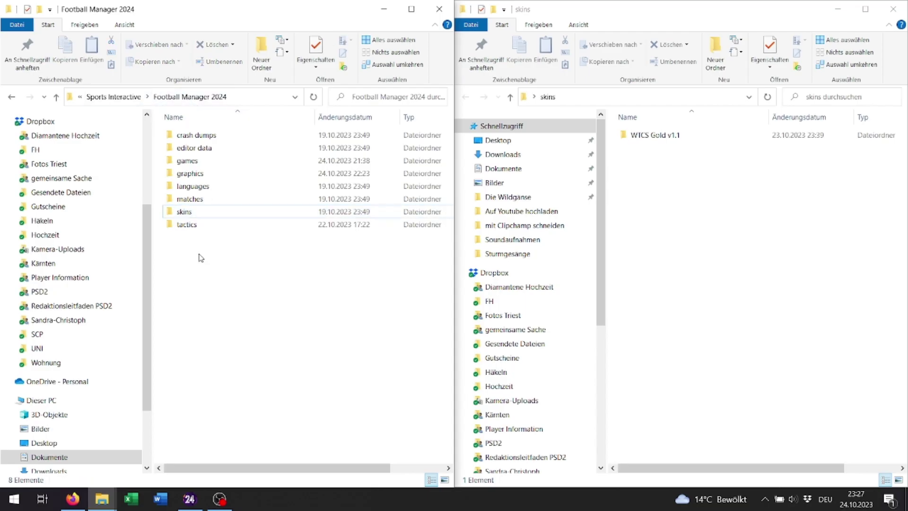
pyautogui.click(189, 211)
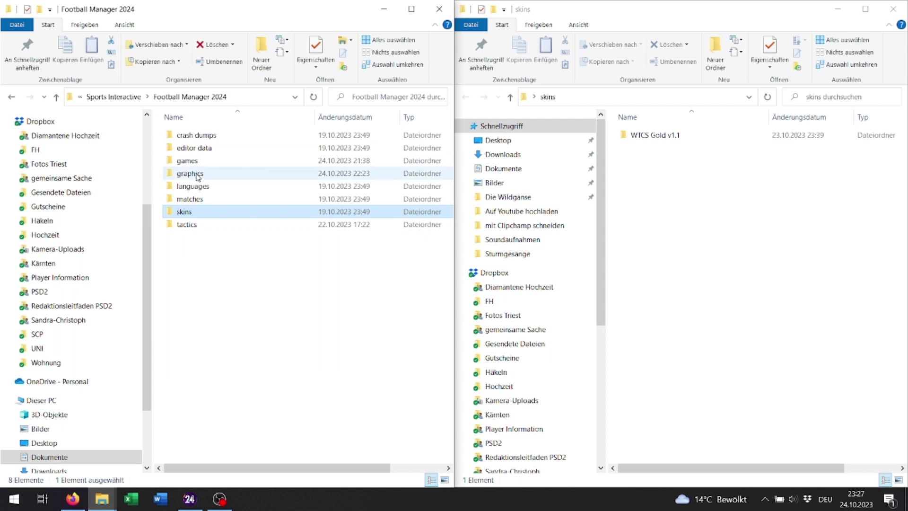
pyautogui.doubleClick(186, 214)
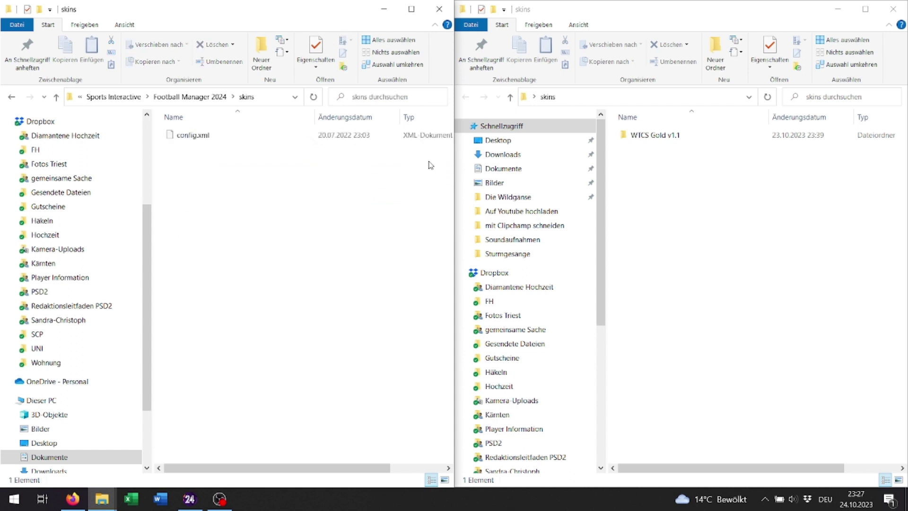
# Copy the extracted WTCS Gold v1.1 folder into the Football Manager 2024 skins folder.
pyautogui.click(642, 137)
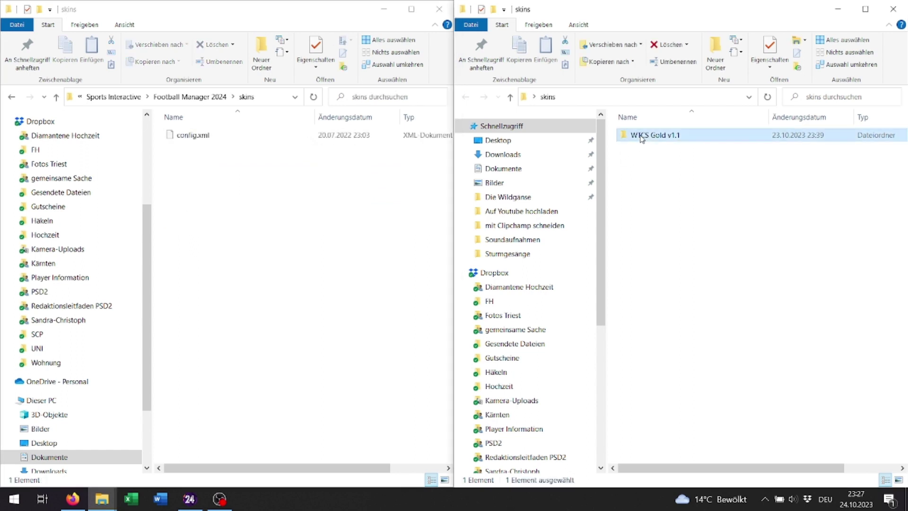
pyautogui.hotkey('ctrl', 'c')
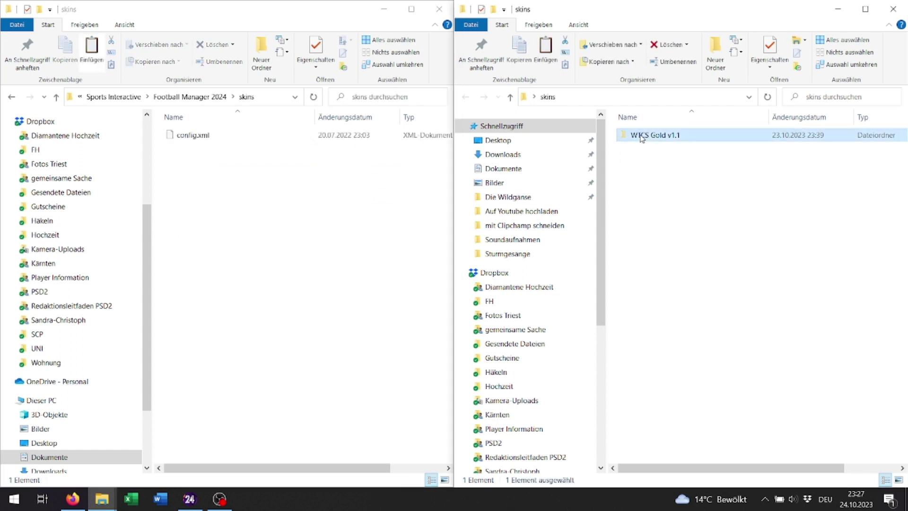
pyautogui.click(289, 221)
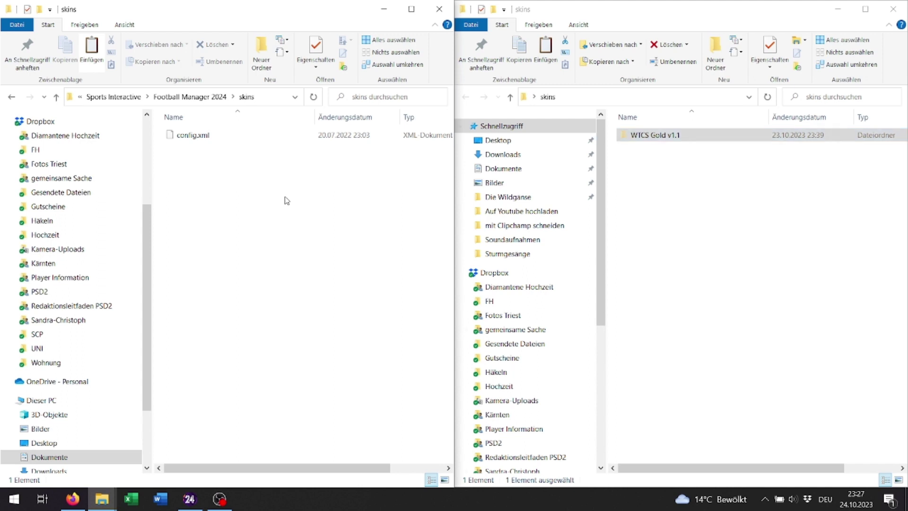
pyautogui.hotkey('ctrl', 'v')
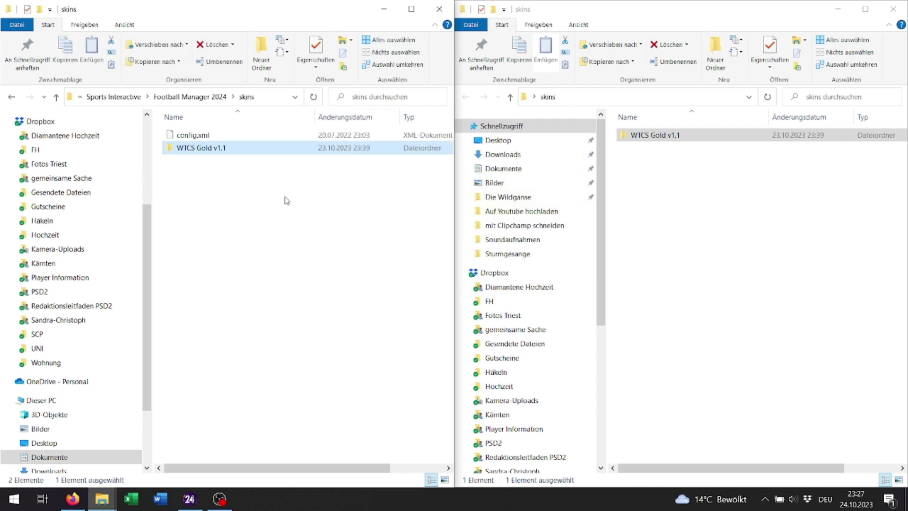
pyautogui.click(271, 219)
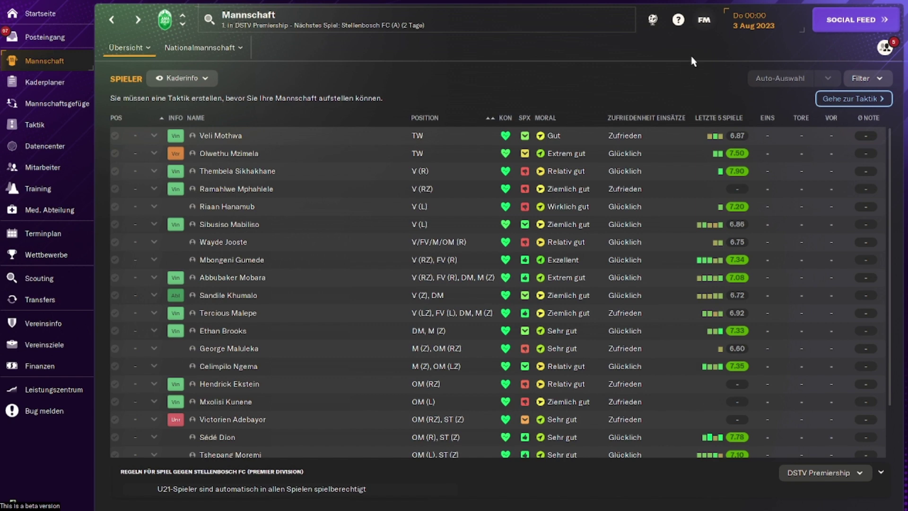
# Switch to Football Manager 2024 and choose WTCS Gold v1.1 as the skin in the interface settings.
pyautogui.click(705, 24)
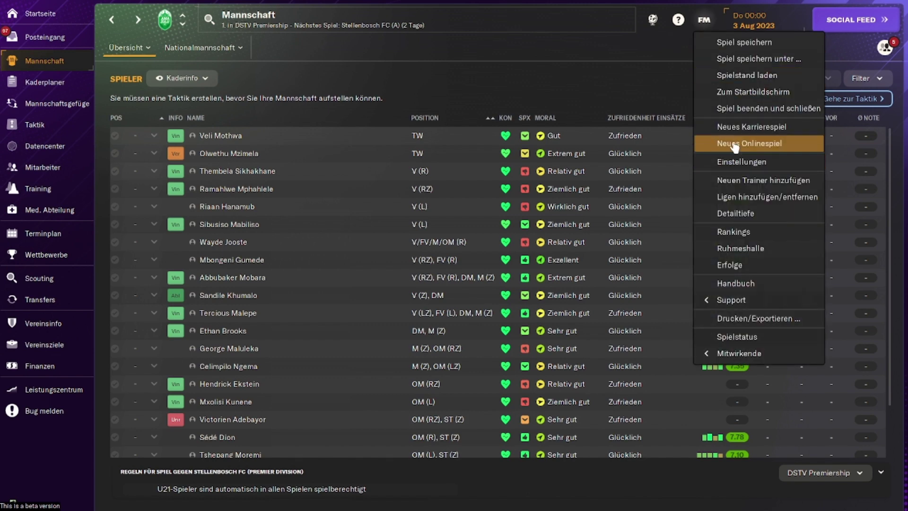
pyautogui.click(735, 162)
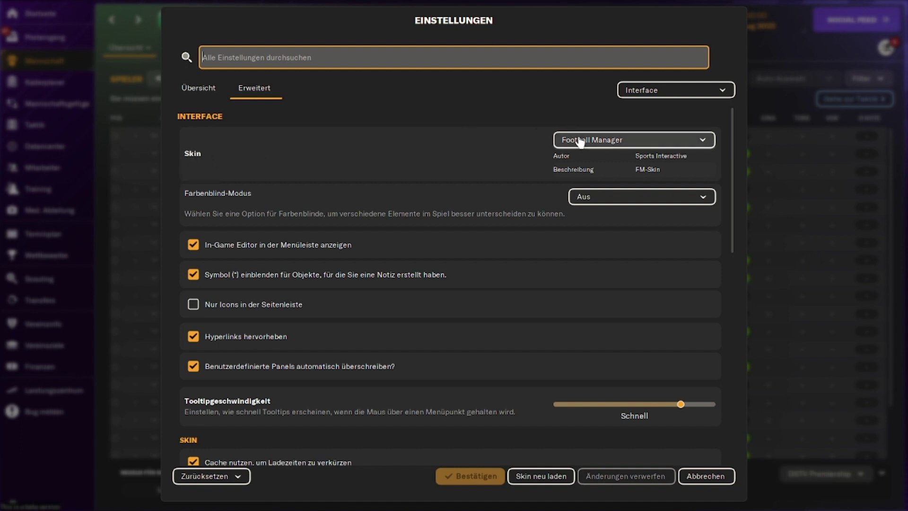
pyautogui.click(636, 142)
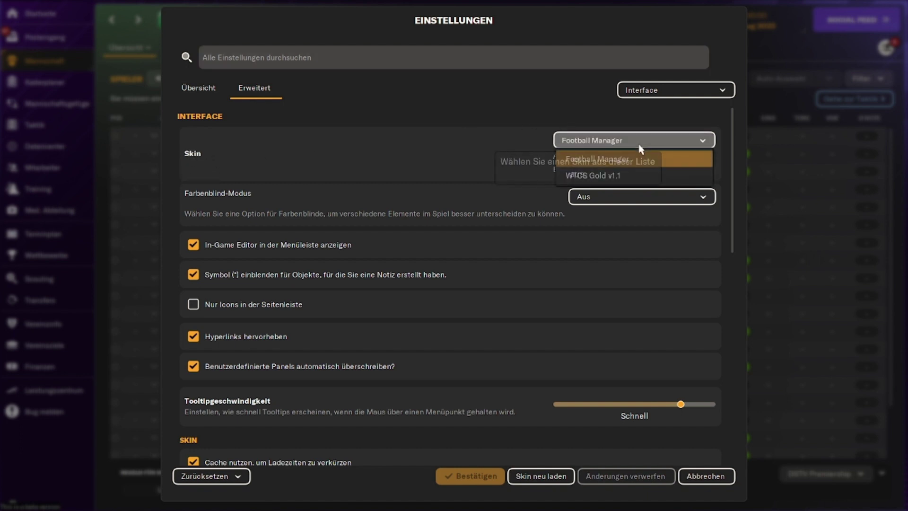
pyautogui.click(585, 179)
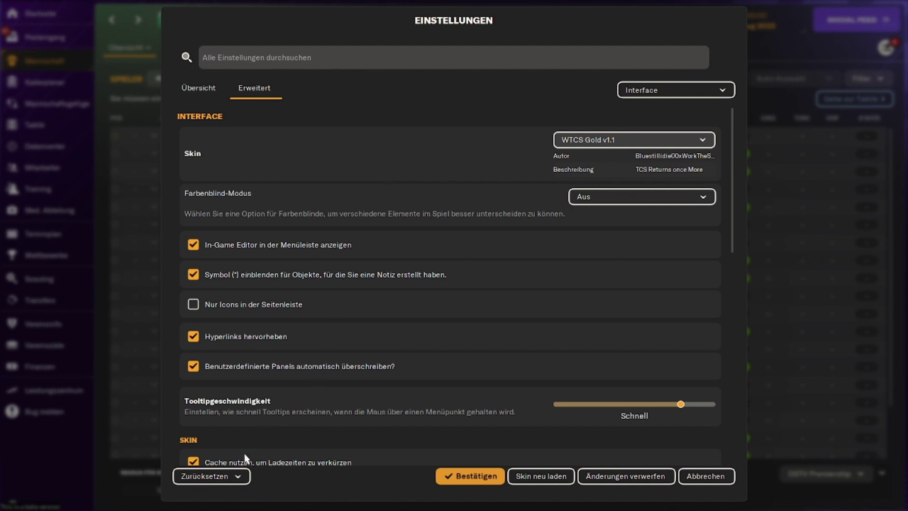
# Clear the game's cache and confirm the changed settings to load the selected skin.
pyautogui.click(238, 478)
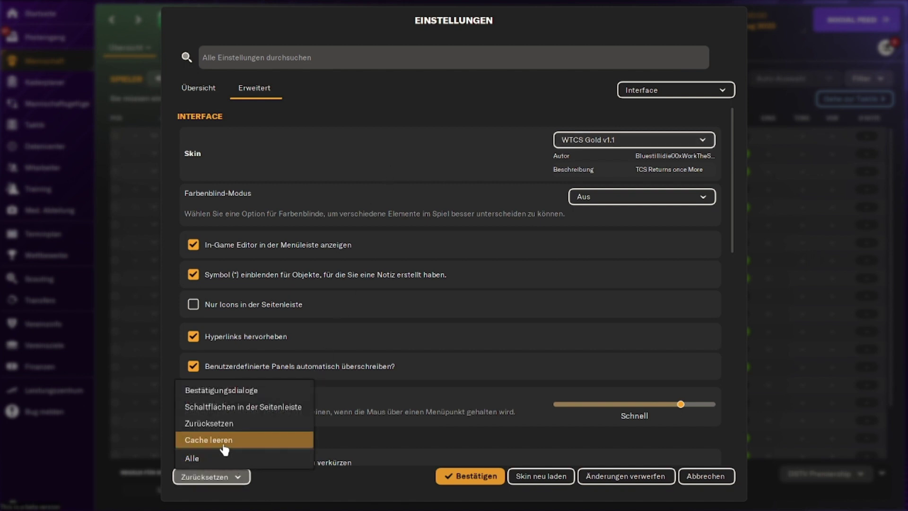
pyautogui.click(225, 444)
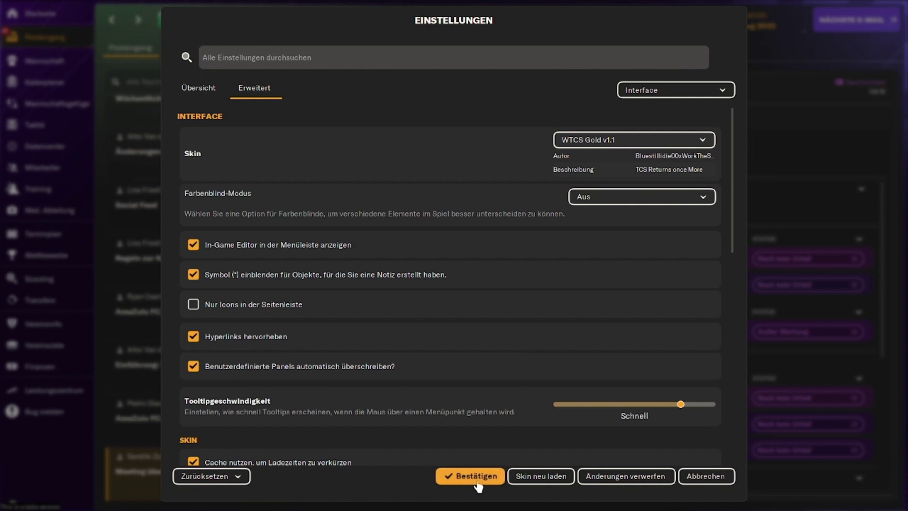
pyautogui.click(490, 476)
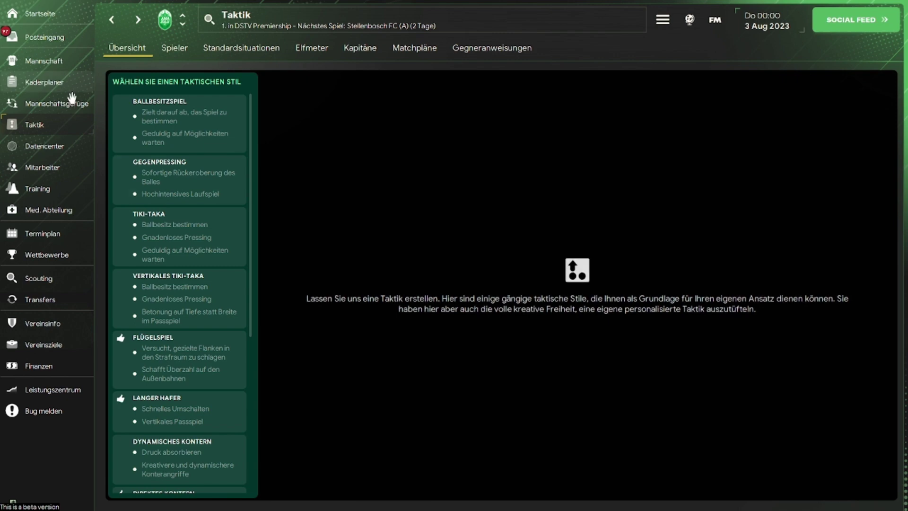
# View the Startseite overview in the new skin and check the entries of the club's staff list, leaving the selection as it is.
pyautogui.click(40, 23)
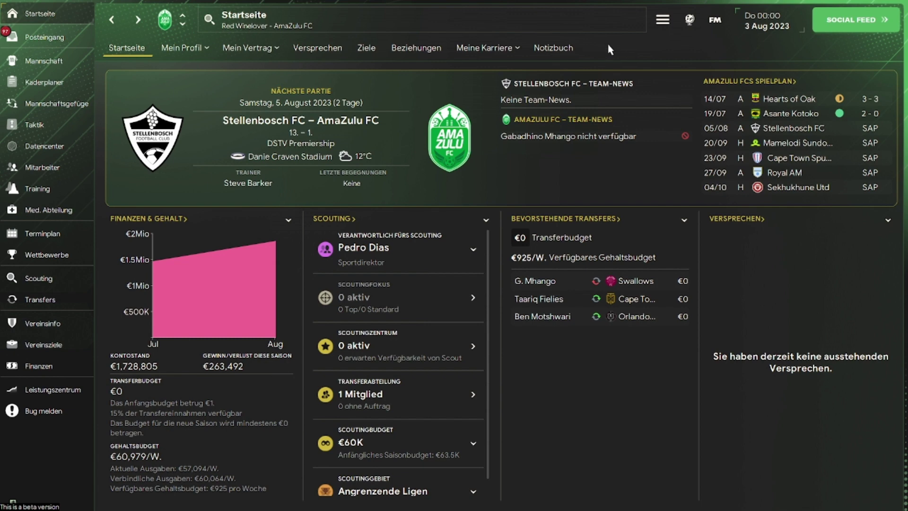
pyautogui.click(664, 24)
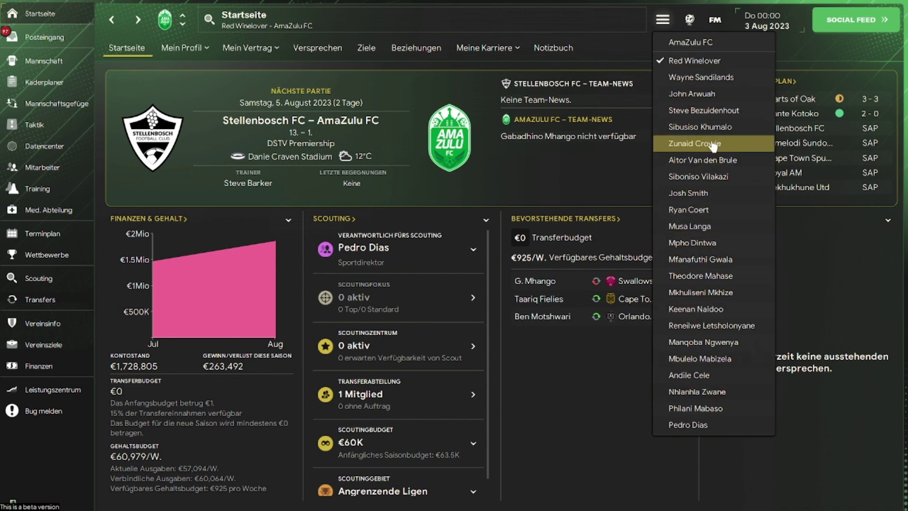
pyautogui.click(649, 56)
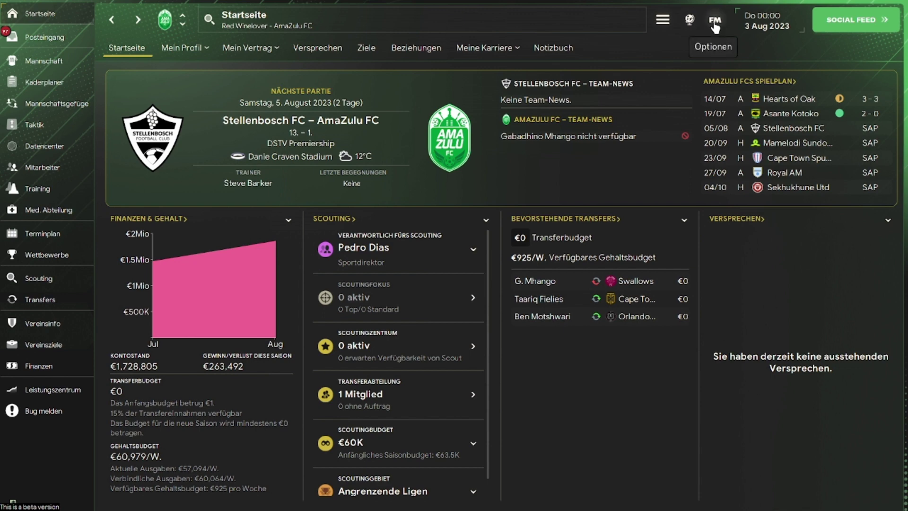